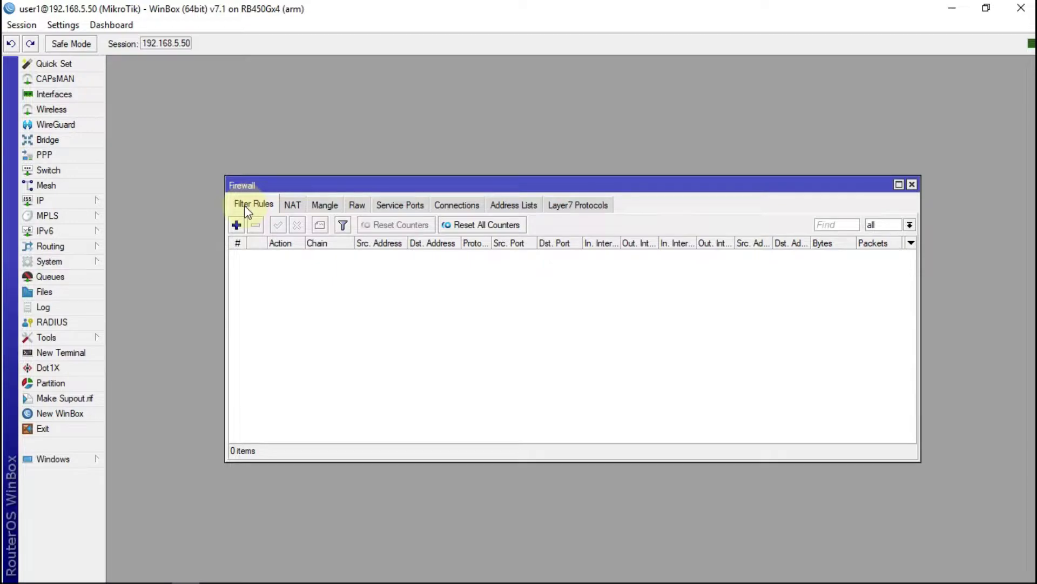
Start a new firewall filter rule with chain input, protocol 6 (tcp) and incoming interface ether1 internet.
{"action": "left_click", "coordinate": [238, 226]}
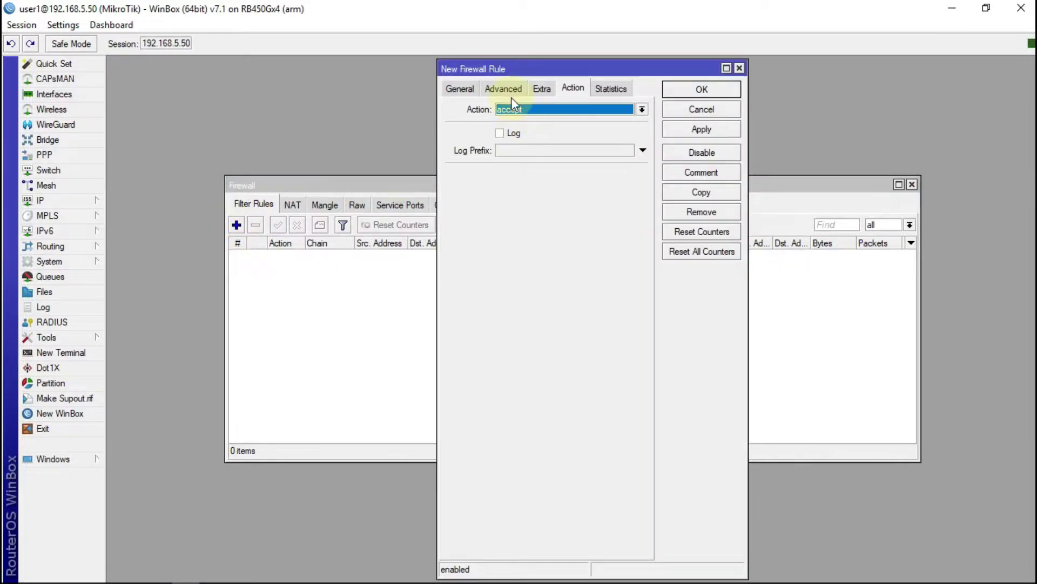
{"action": "left_click", "coordinate": [459, 89]}
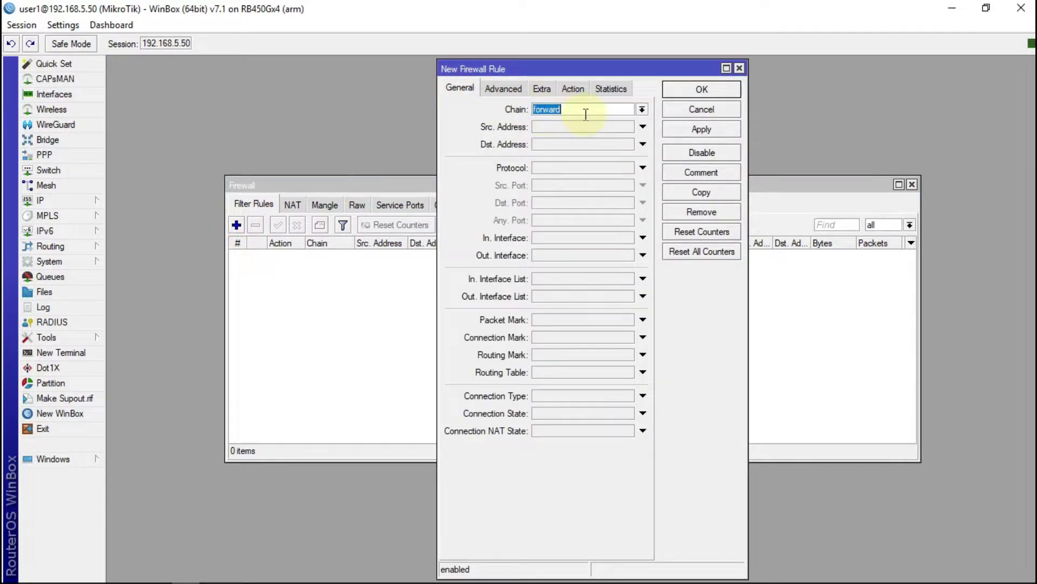
{"action": "left_click", "coordinate": [642, 109]}
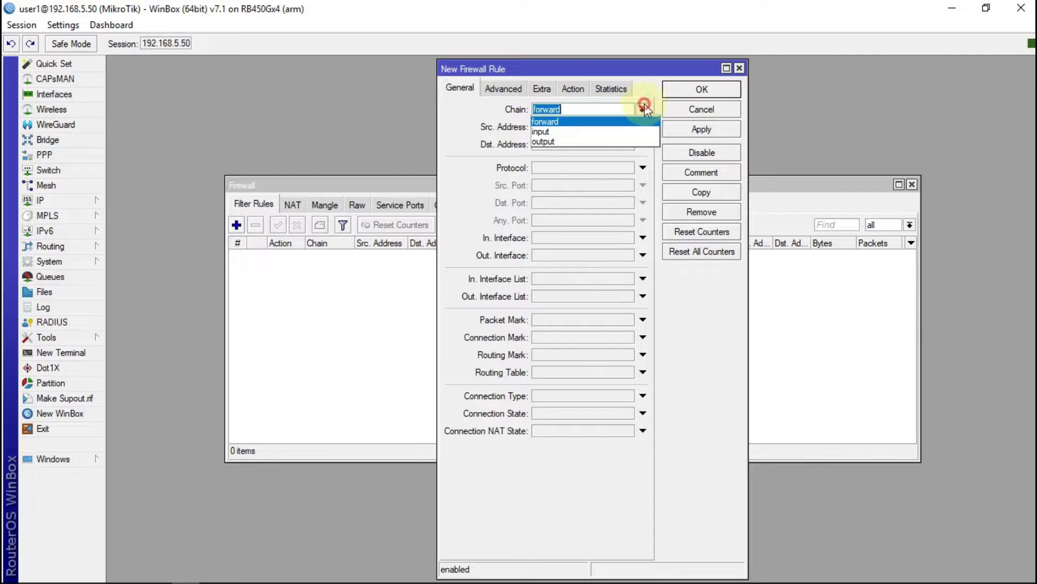
{"action": "left_click", "coordinate": [538, 132]}
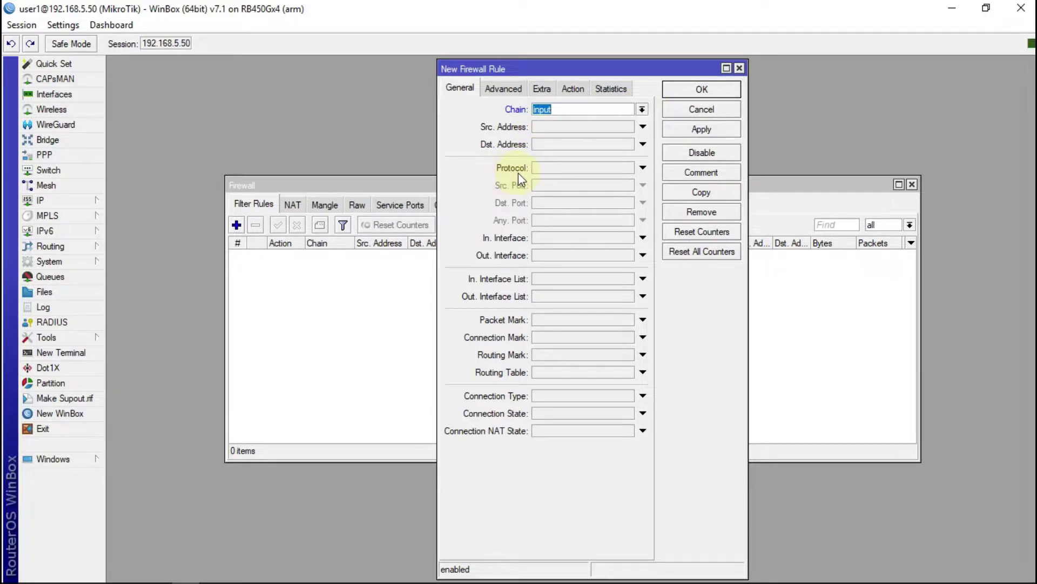
{"action": "left_click", "coordinate": [559, 170]}
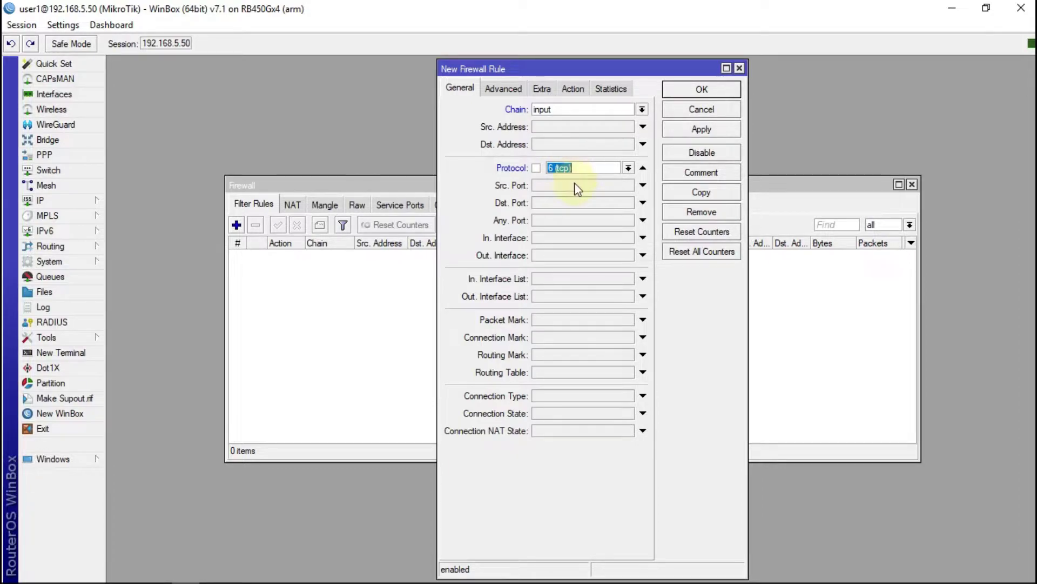
{"action": "left_click", "coordinate": [548, 238]}
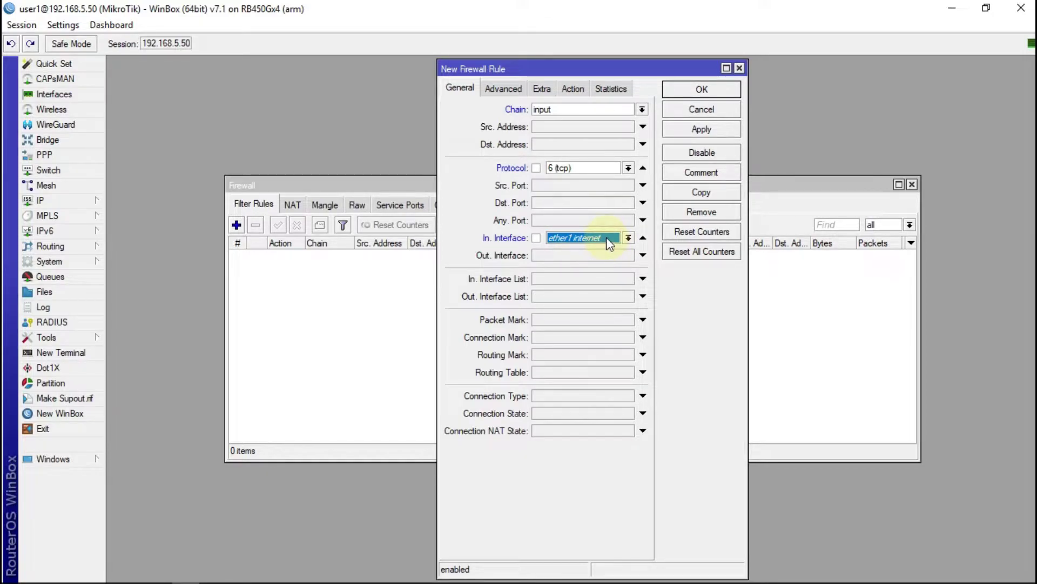
Enable PSD matching on the rule with weight threshold 21, delay threshold 00:00:03, low port weight 3 and high port weight 1.
{"action": "left_click", "coordinate": [542, 89]}
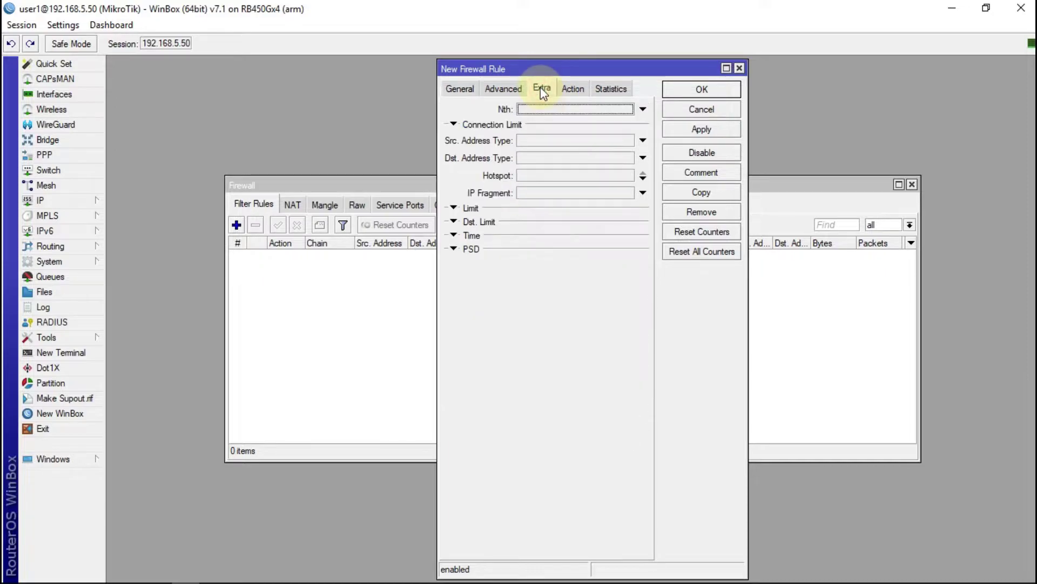
{"action": "left_click", "coordinate": [455, 249]}
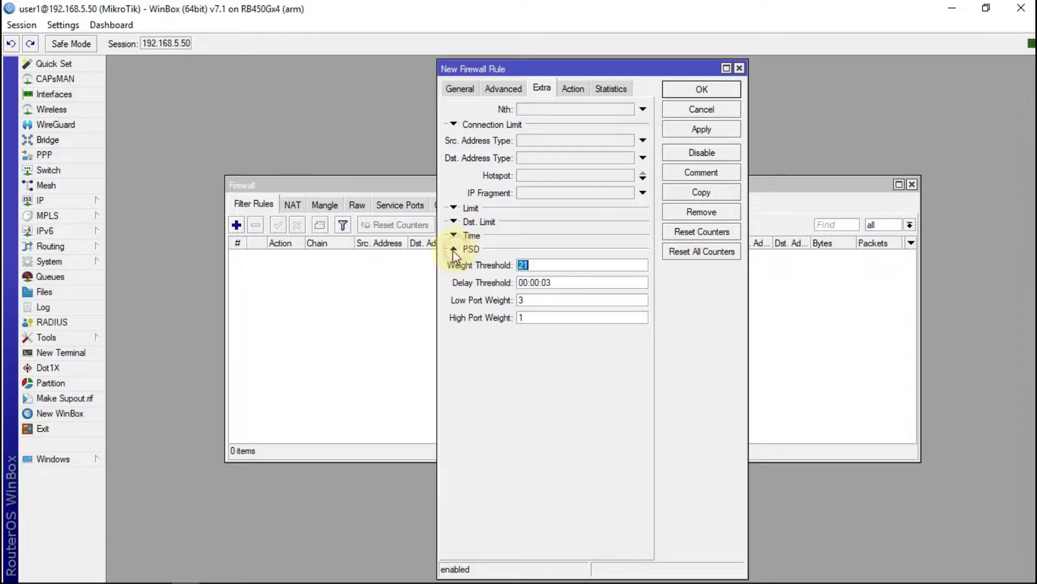
{"action": "left_click", "coordinate": [544, 264]}
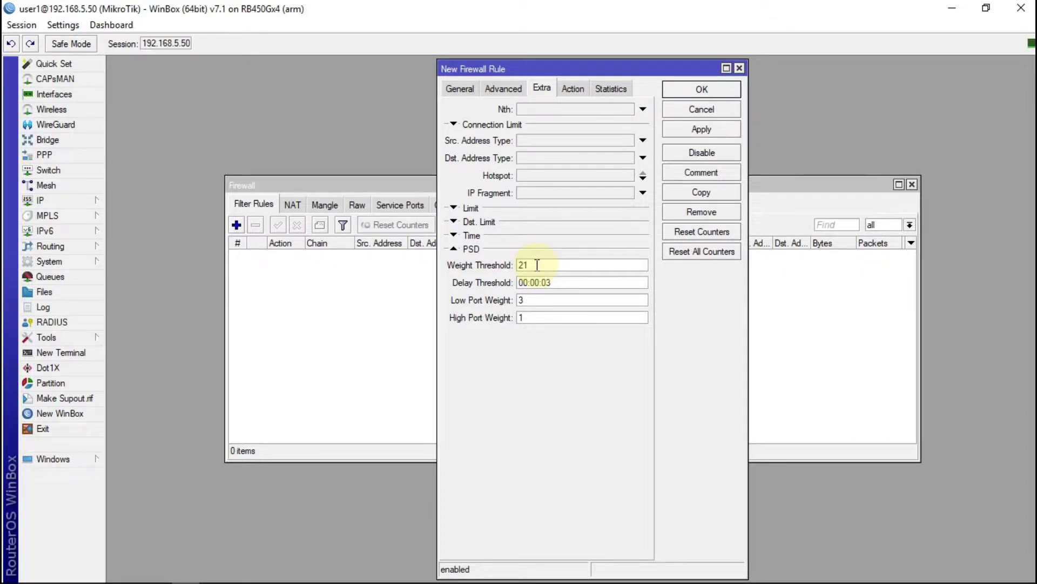
{"action": "double_click", "coordinate": [522, 264]}
{"action": "key", "text": "BackSpace"}
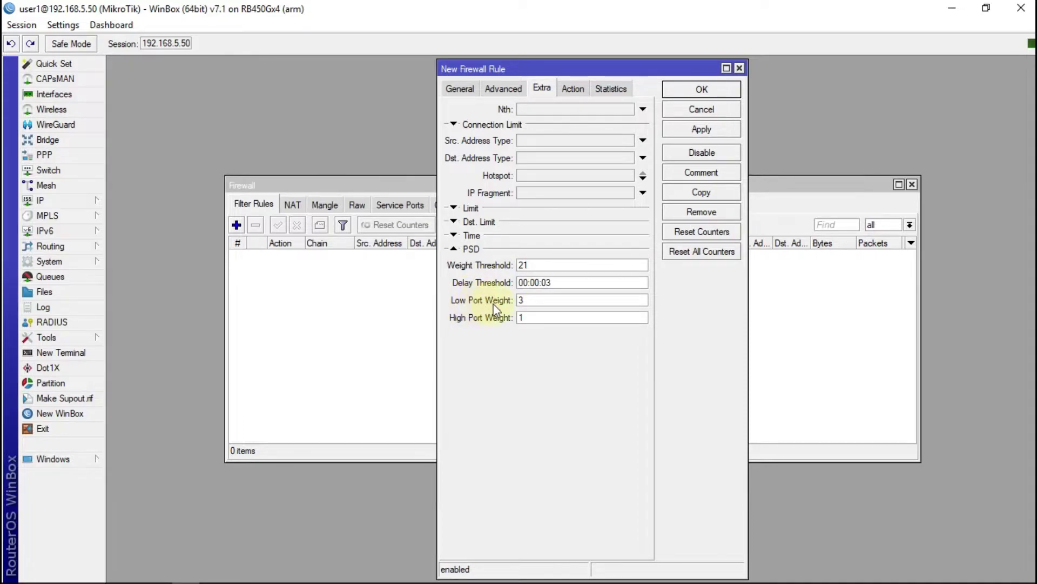
{"action": "left_click", "coordinate": [533, 301]}
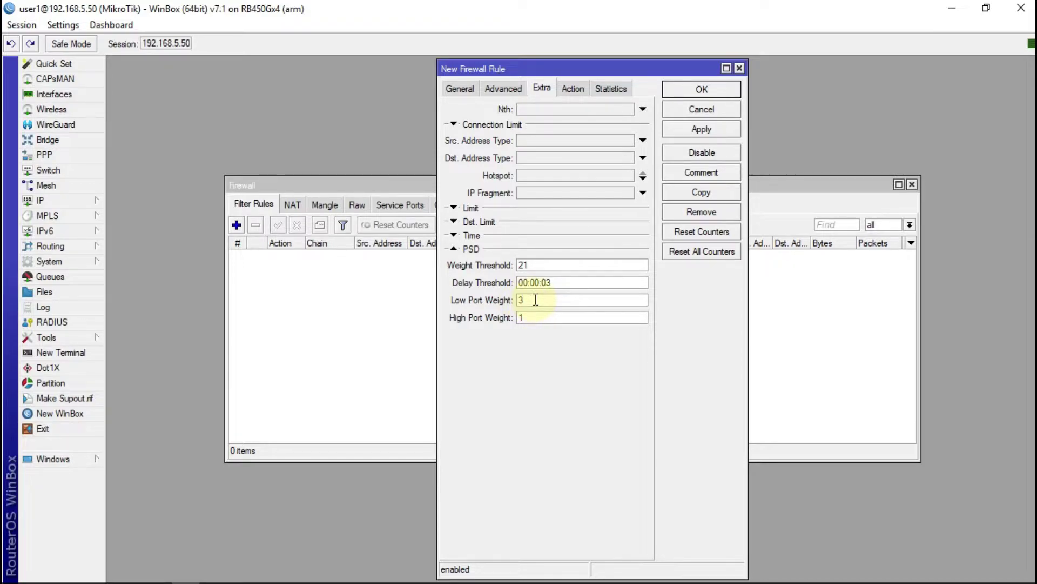
{"action": "left_click", "coordinate": [533, 299]}
Set the rule's action to add src to address list, with the address list named "port scenner".
{"action": "left_click", "coordinate": [572, 89]}
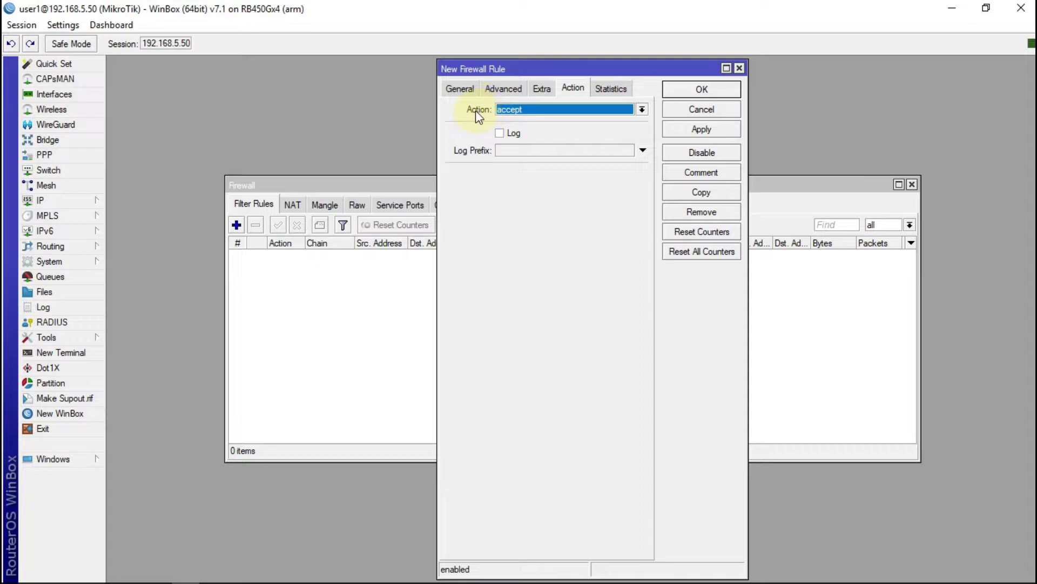
{"action": "left_click", "coordinate": [546, 111]}
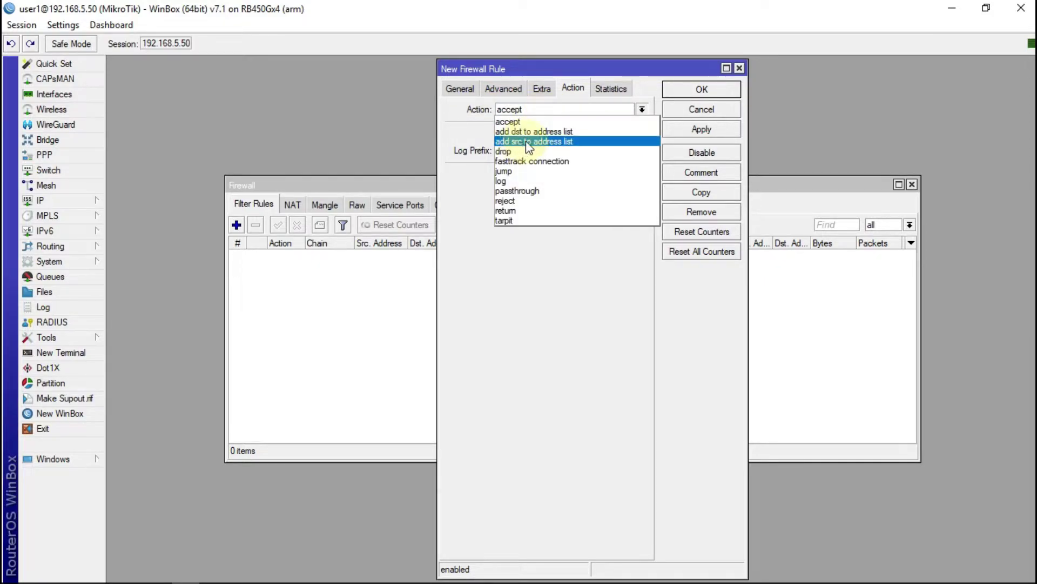
{"action": "left_click", "coordinate": [547, 142]}
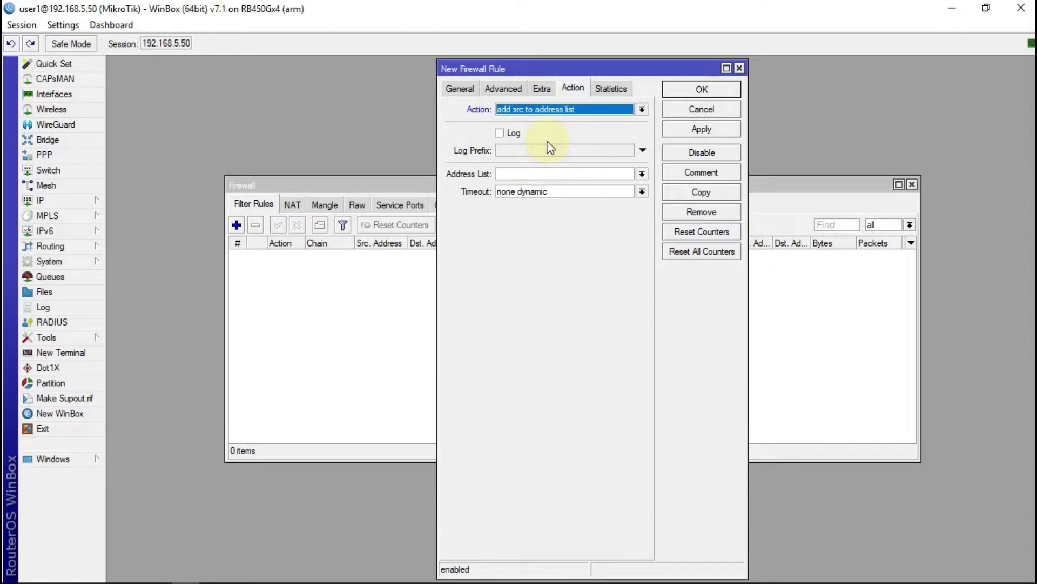
{"action": "left_click", "coordinate": [524, 174]}
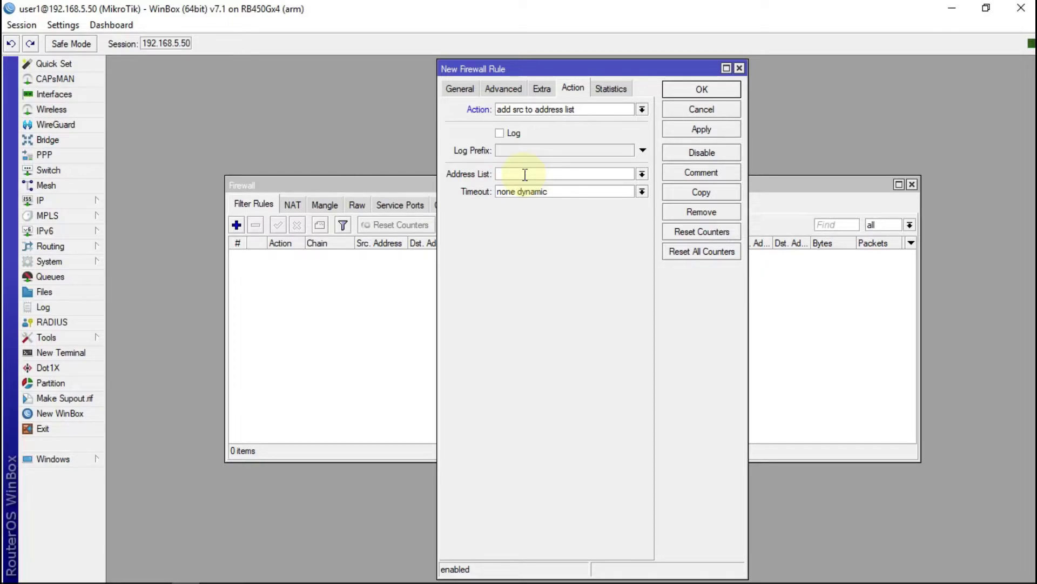
{"action": "type", "text": "port scenner"}
{"action": "key", "text": "Tab"}
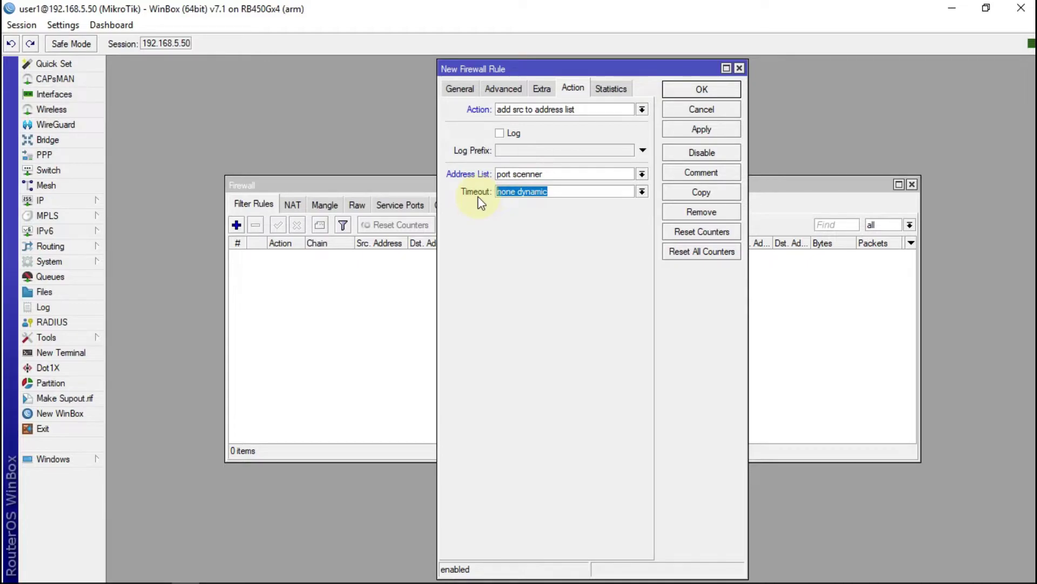
Set the address list timeout to 01:00:00 and save the rule.
{"action": "type", "text": "1"}
{"action": "key", "text": "BackSpace"}
{"action": "type", "text": "01:00"}
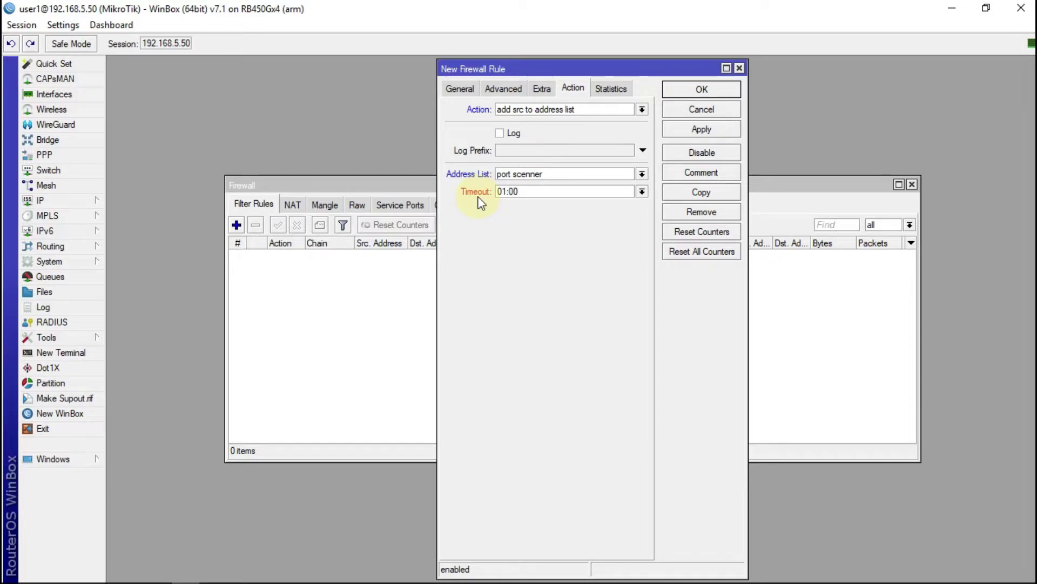
{"action": "type", "text": ":00"}
{"action": "left_click", "coordinate": [702, 129]}
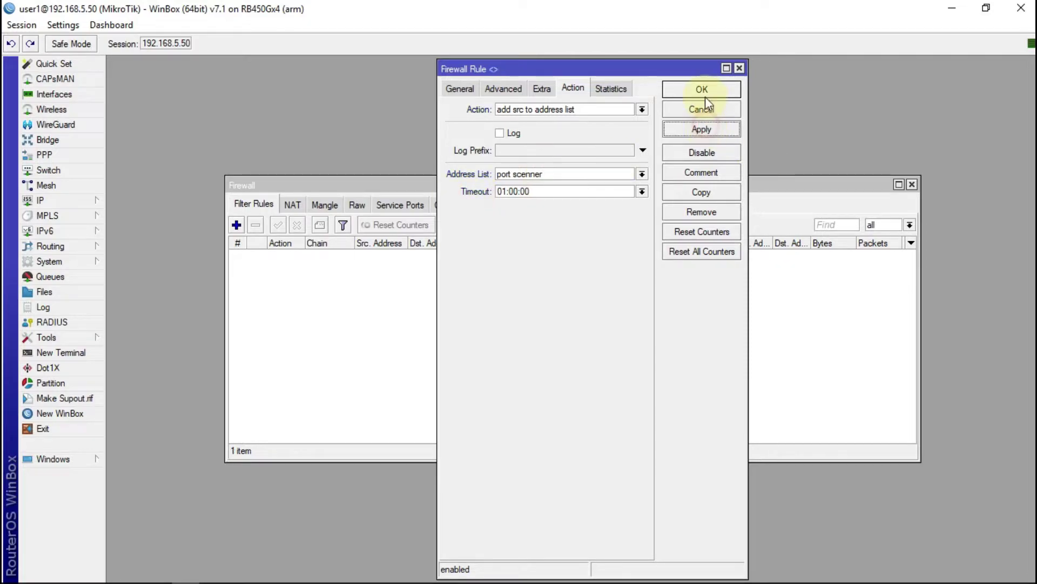
{"action": "left_click", "coordinate": [705, 91]}
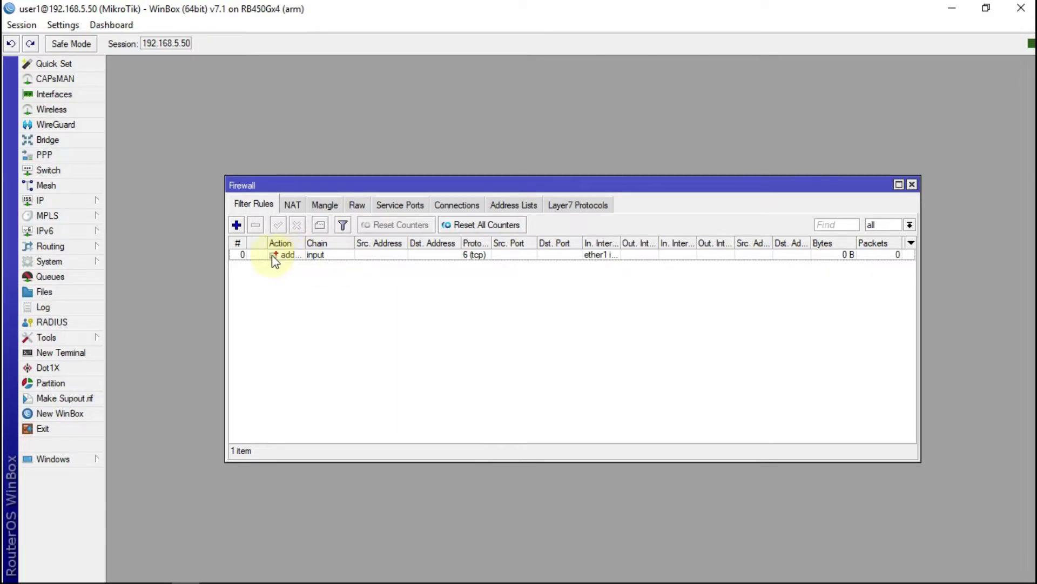
Review the saved tcp input rule's action settings and the firewall's address lists.
{"action": "double_click", "coordinate": [315, 256]}
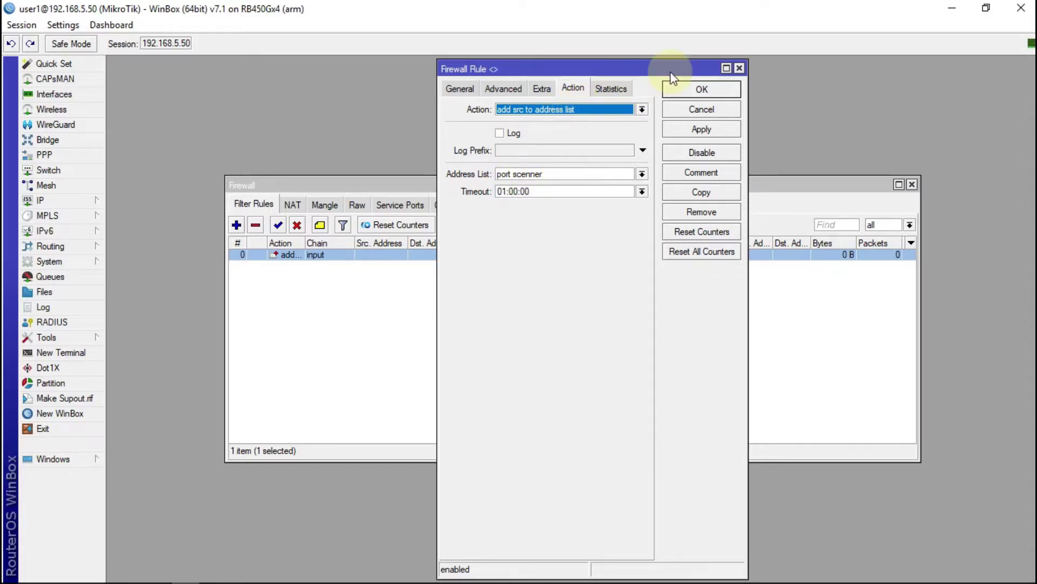
{"action": "left_click", "coordinate": [699, 86]}
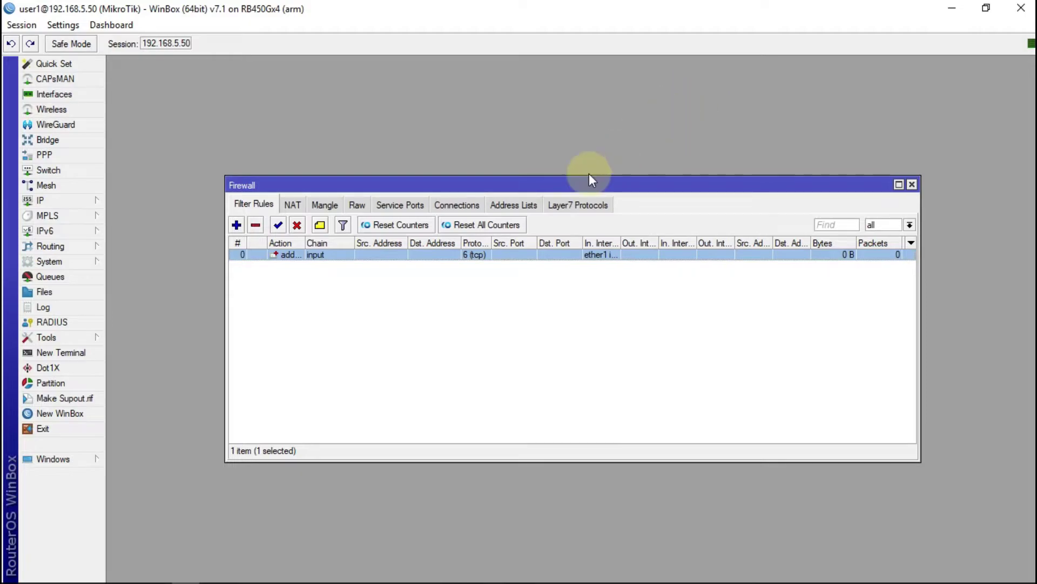
{"action": "left_click", "coordinate": [527, 205]}
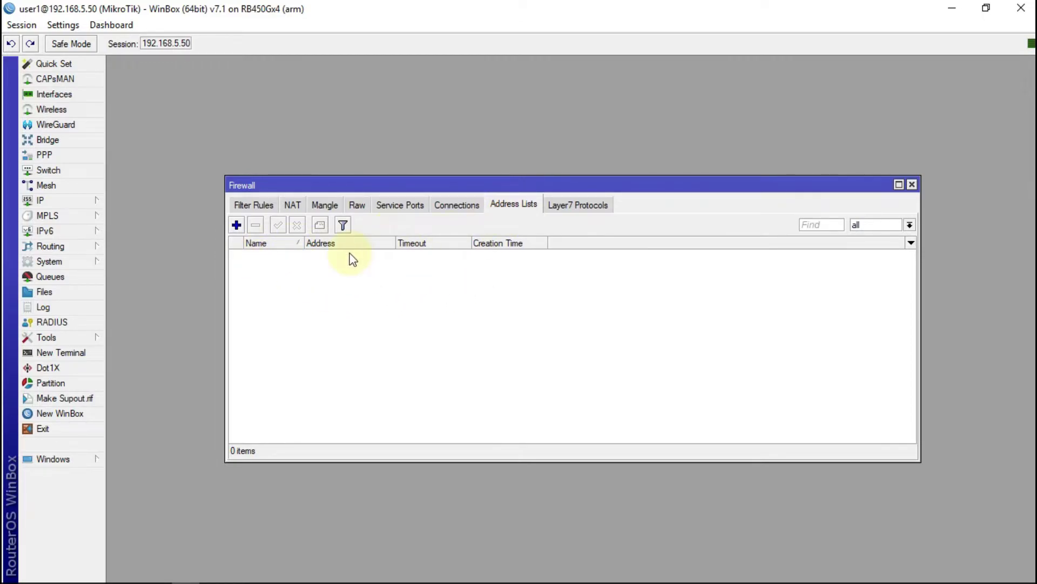
{"action": "left_click", "coordinate": [253, 204]}
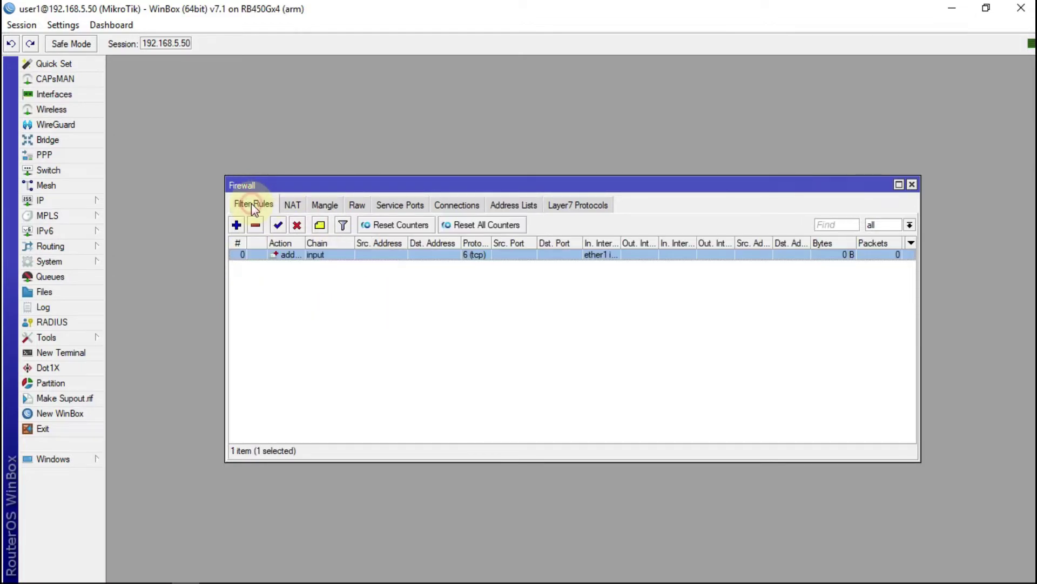
{"action": "double_click", "coordinate": [316, 255]}
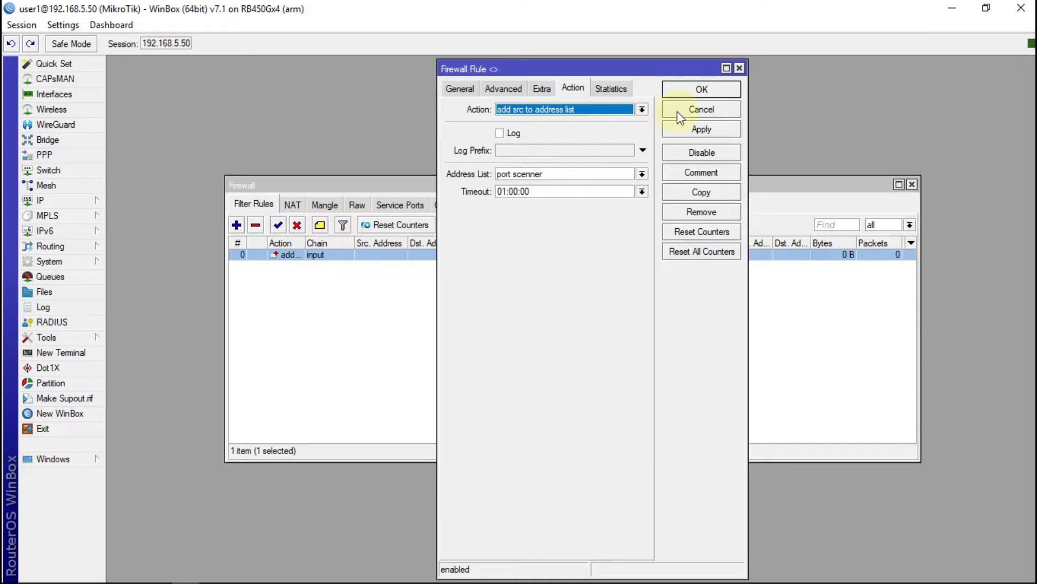
{"action": "left_click", "coordinate": [703, 90]}
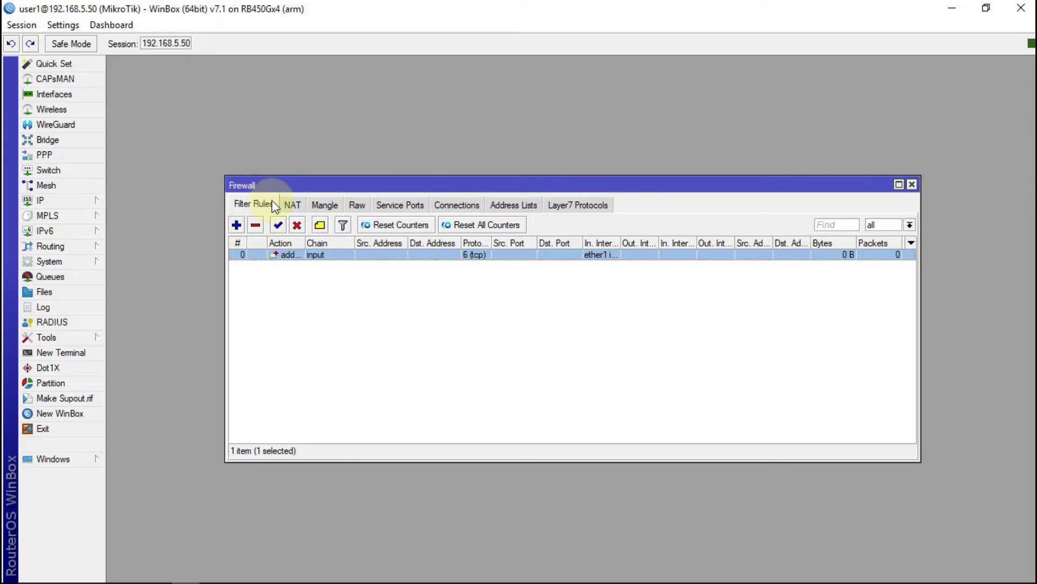
Start a second filter rule with chain input and protocol 6 (tcp).
{"action": "left_click", "coordinate": [238, 225]}
{"action": "left_click", "coordinate": [460, 87]}
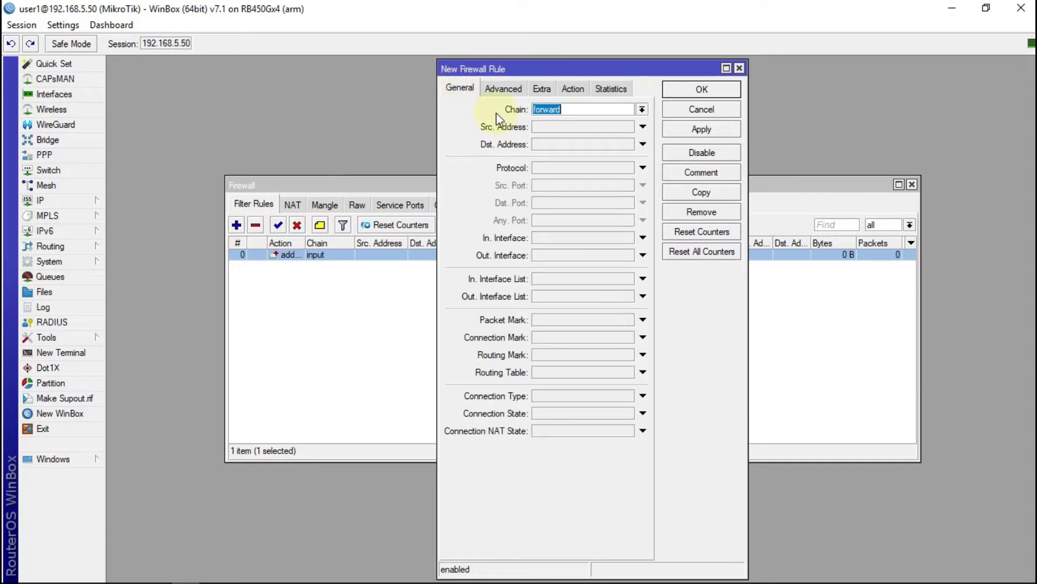
{"action": "left_click", "coordinate": [642, 109]}
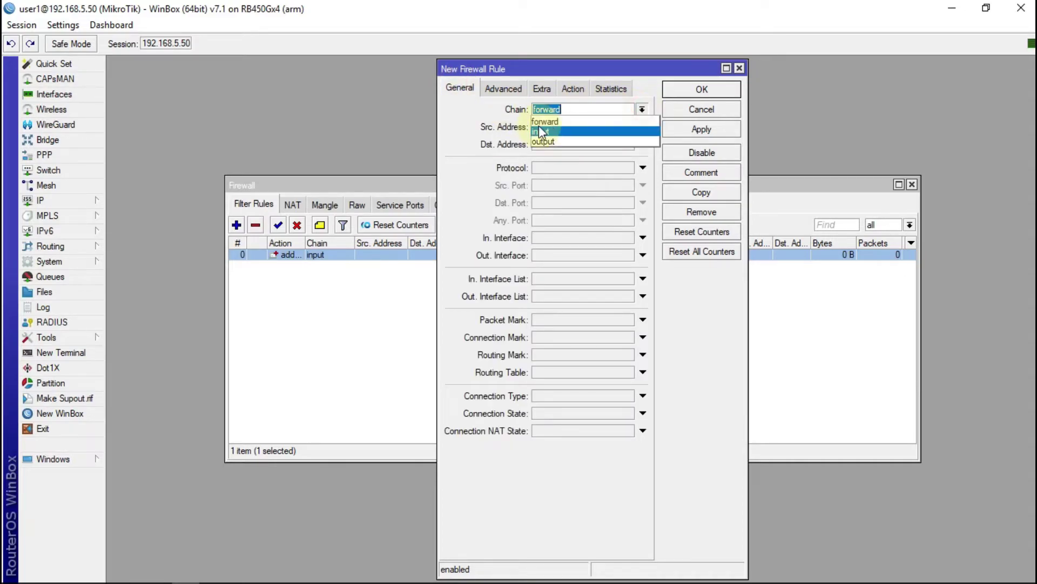
{"action": "left_click", "coordinate": [535, 132]}
{"action": "left_click", "coordinate": [570, 168]}
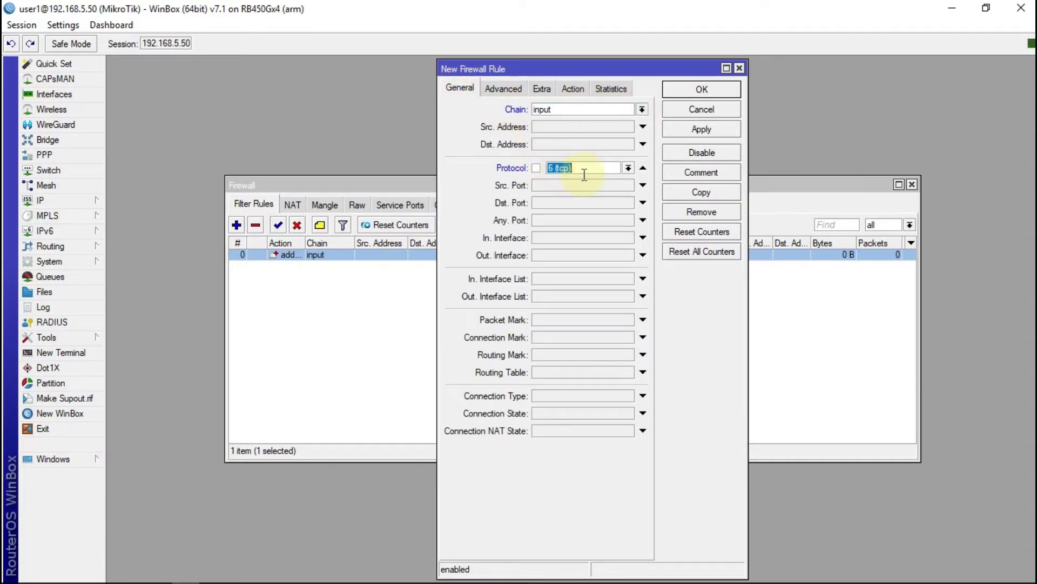
Set the second rule's source address list to "port scenner".
{"action": "left_click", "coordinate": [497, 87]}
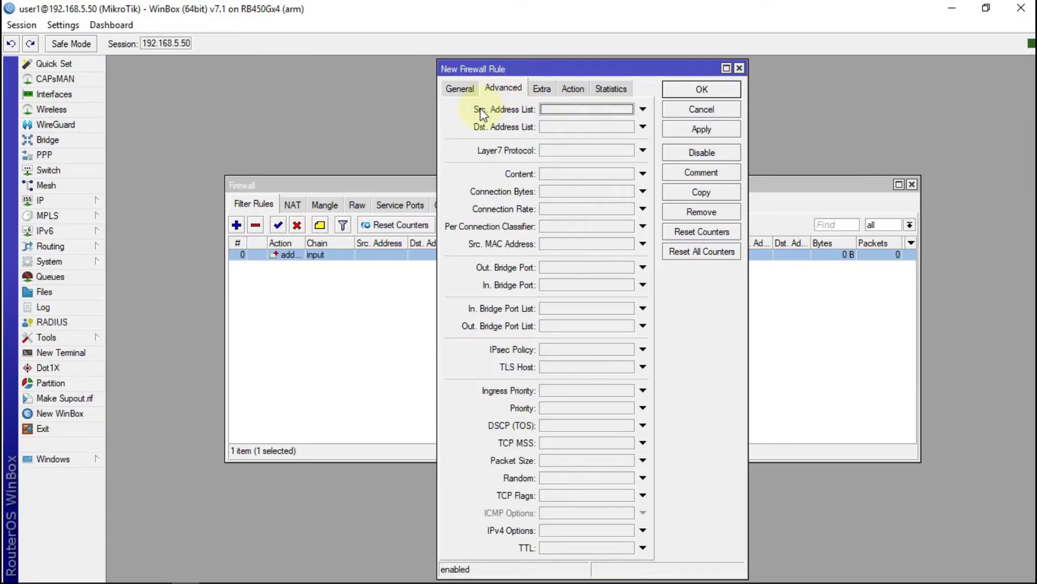
{"action": "left_click", "coordinate": [574, 109]}
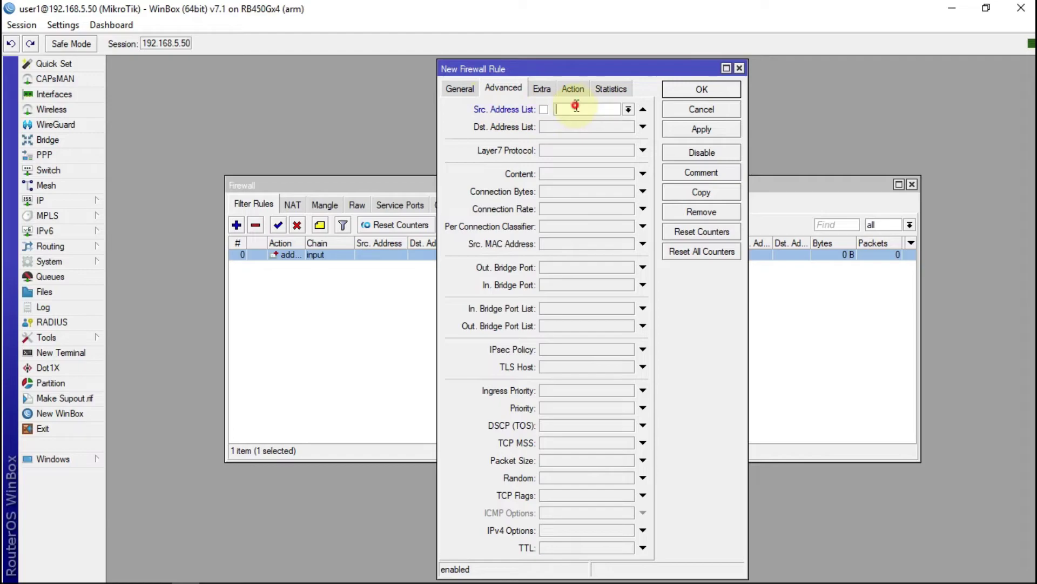
{"action": "left_click", "coordinate": [627, 109]}
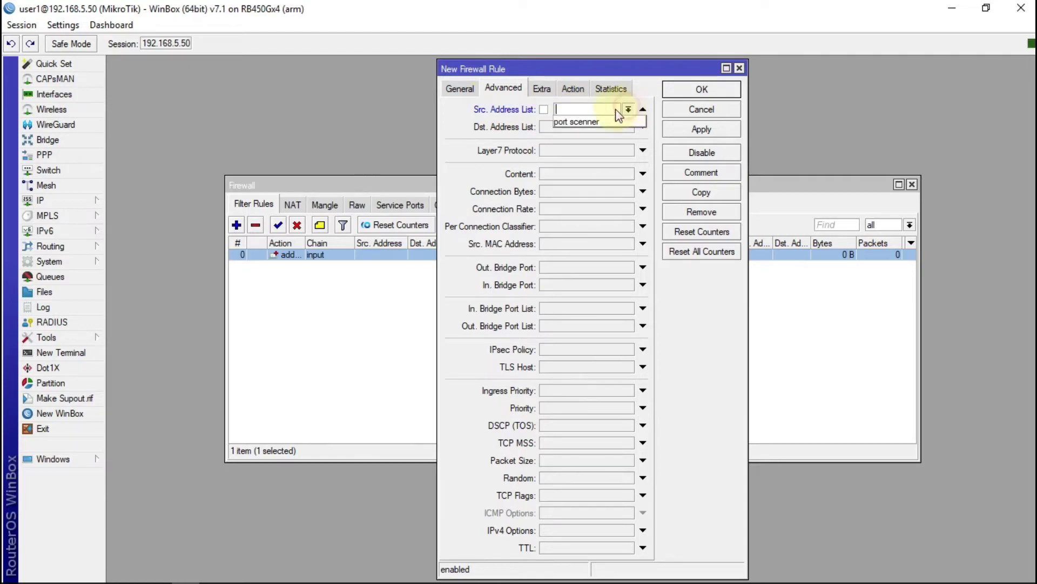
{"action": "left_click", "coordinate": [581, 123]}
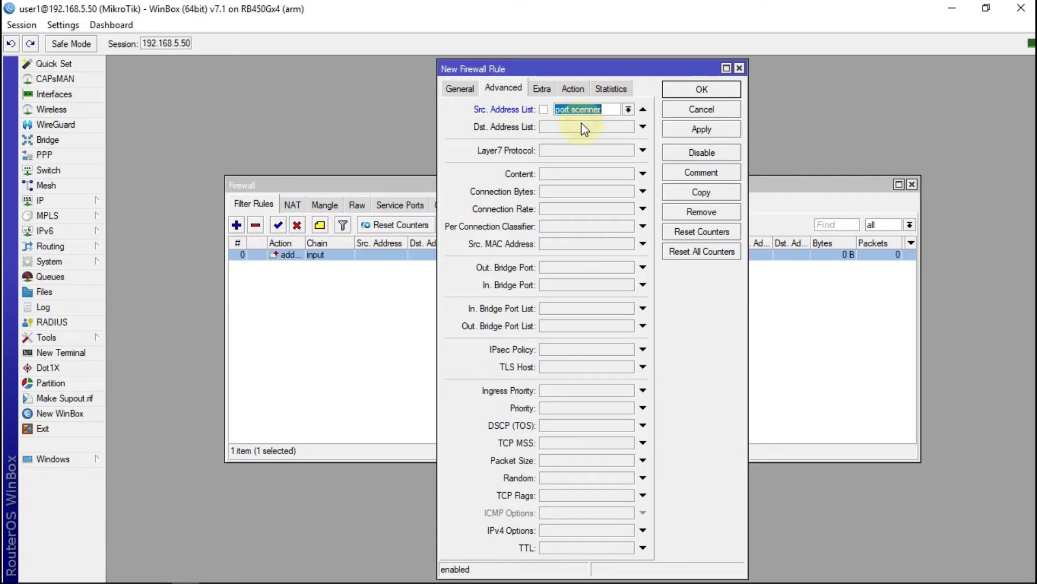
Set the second rule's action to drop and save the rule.
{"action": "left_click", "coordinate": [574, 88]}
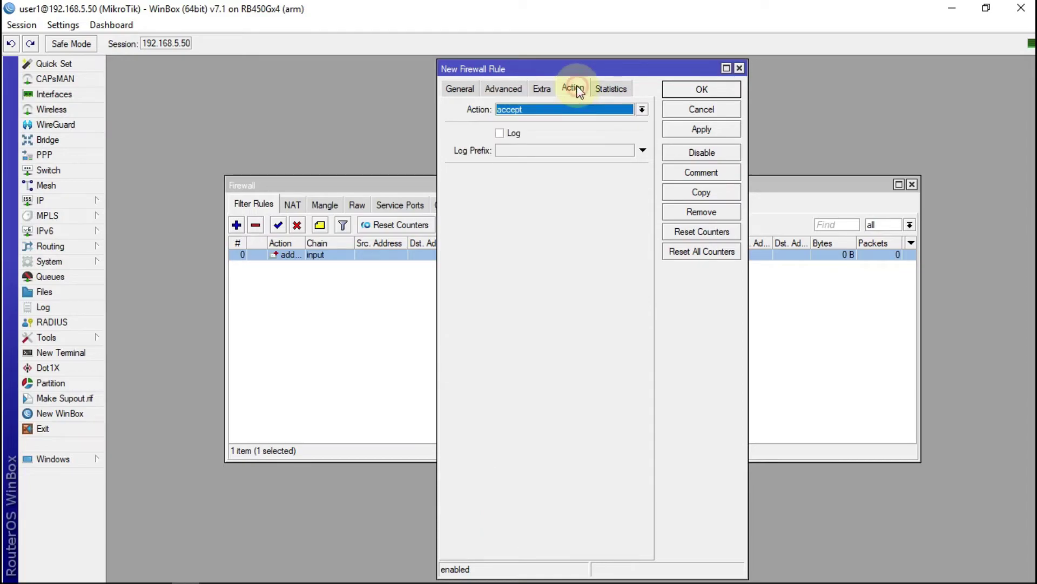
{"action": "left_click", "coordinate": [532, 110]}
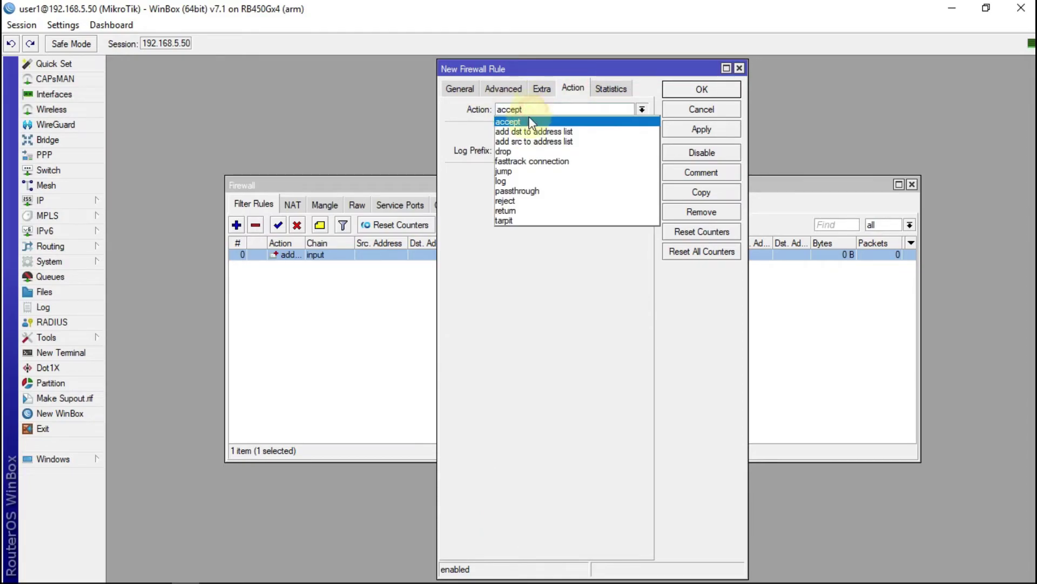
{"action": "left_click", "coordinate": [514, 152]}
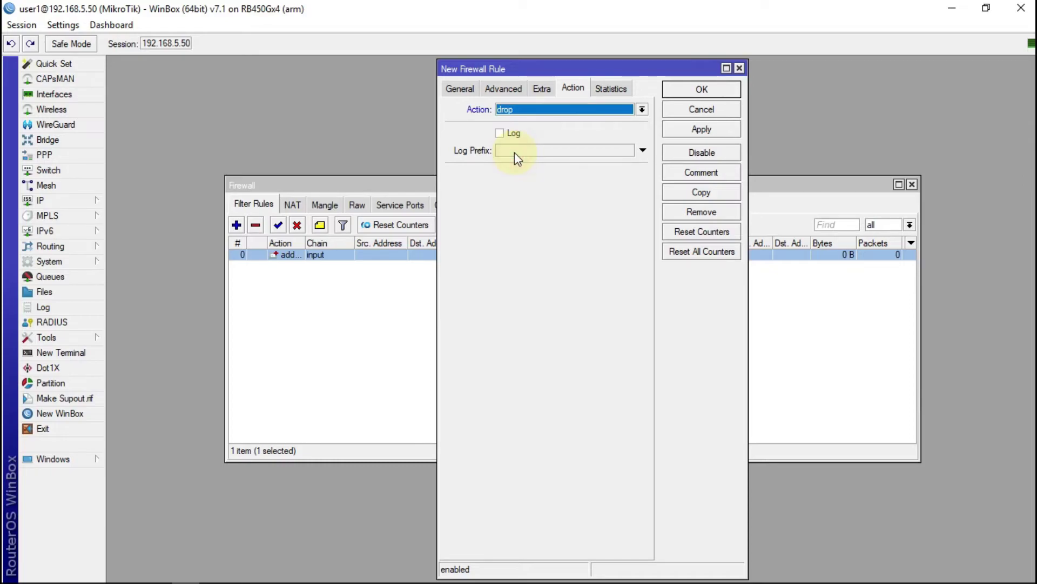
{"action": "left_click", "coordinate": [701, 131]}
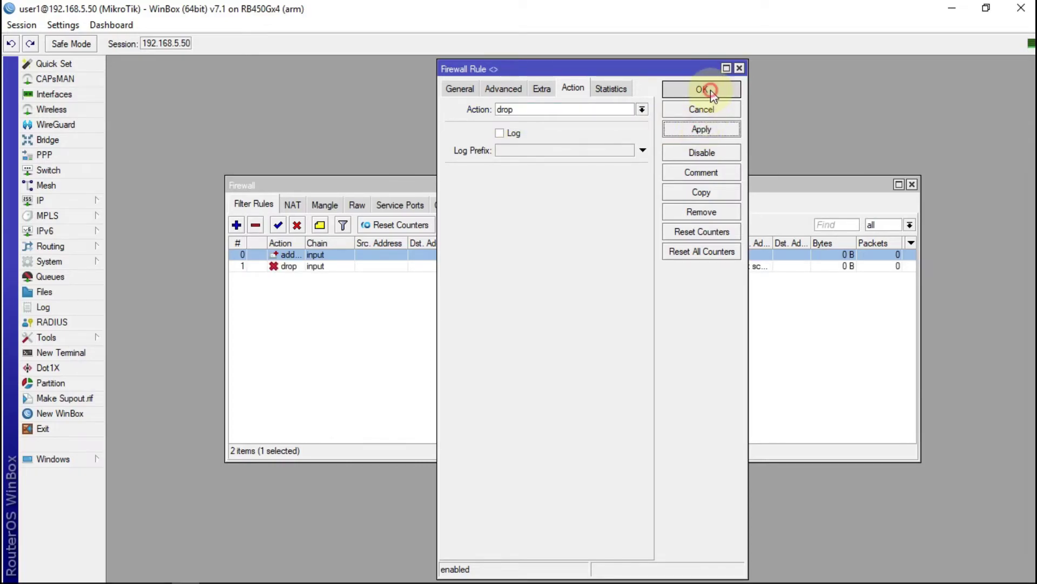
{"action": "left_click", "coordinate": [702, 91]}
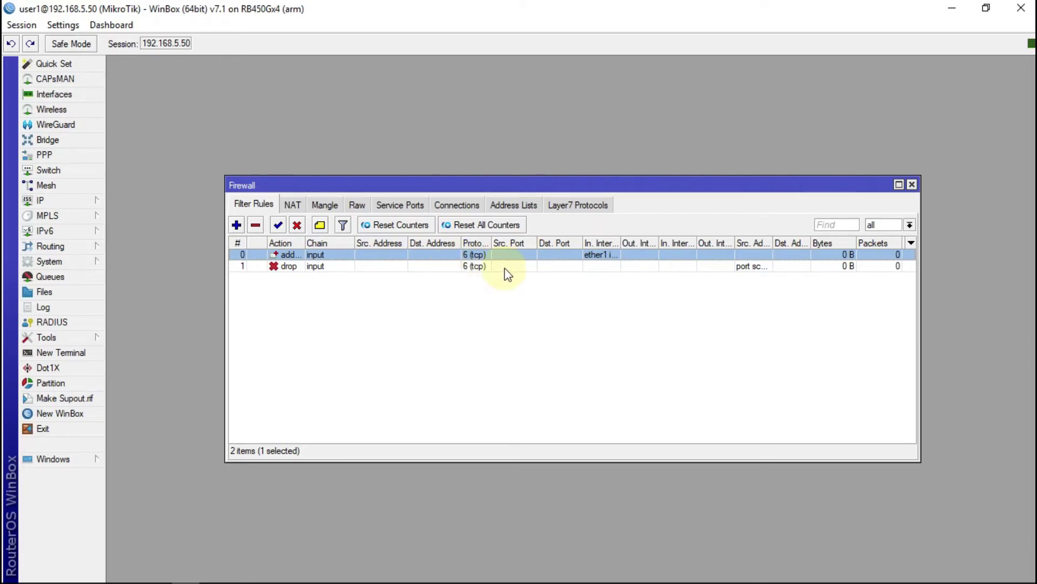
Check the firewall's address lists for captured port scanner addresses.
{"action": "left_click", "coordinate": [527, 205]}
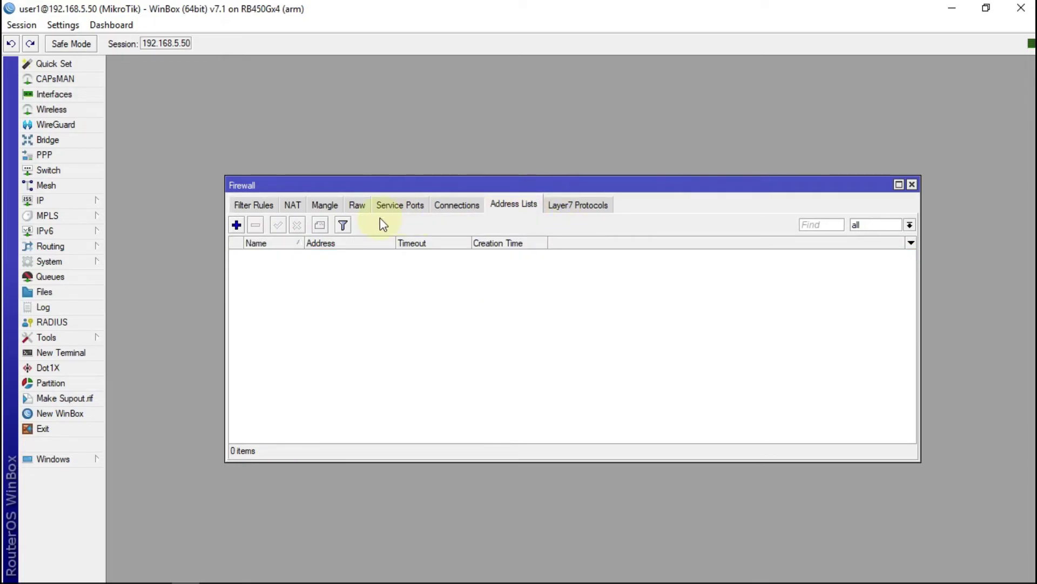